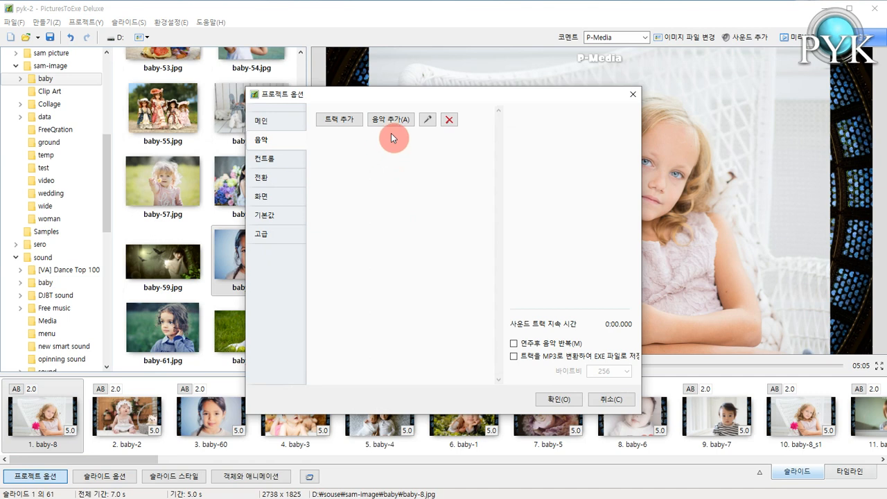
Add Spanish_Rose.mp3 from the sound\Youtube free folder to the start of the timeline as an audio clip
left_click(610, 399)
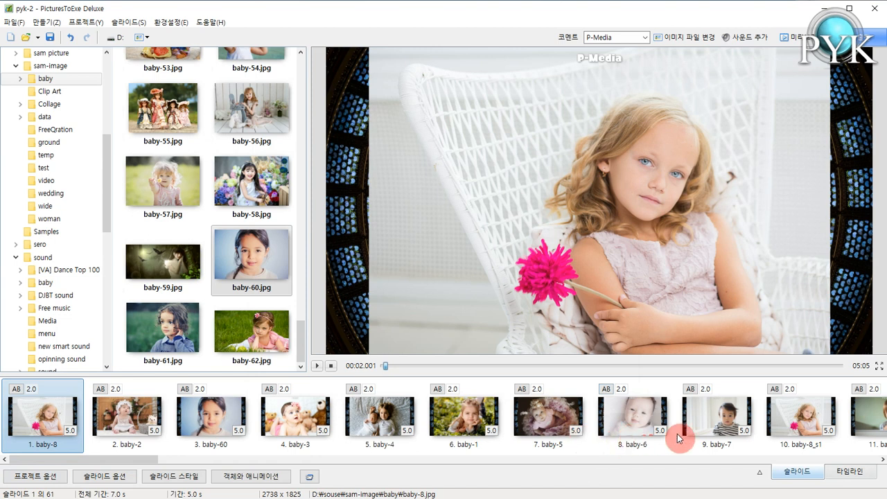
left_click(847, 472)
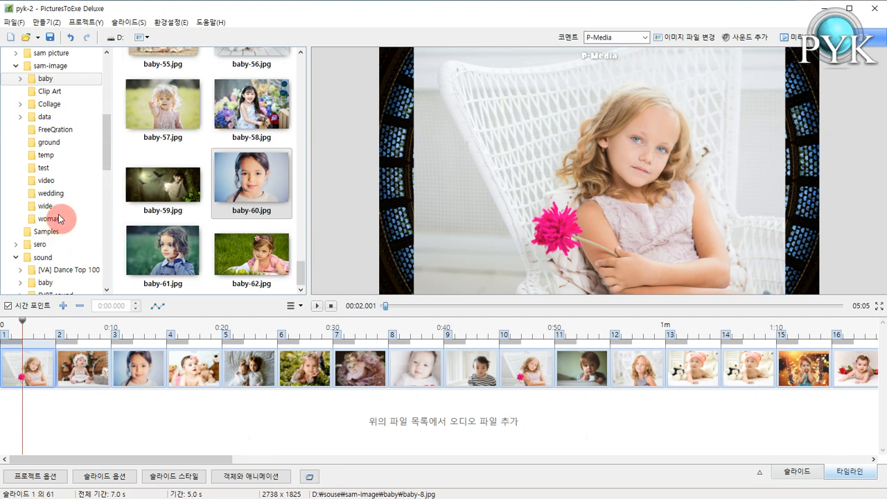
left_click(43, 258)
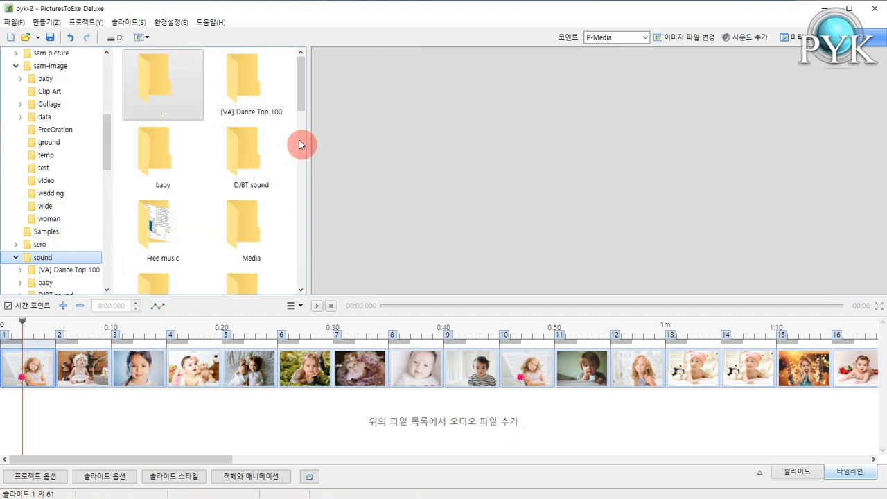
left_click_drag(304, 104, 308, 195)
double_click(163, 202)
left_click_drag(301, 133, 302, 258)
left_click(159, 248)
mouse_move(161, 249)
left_mouse_down()
mouse_move(164, 329)
mouse_move(93, 442)
mouse_move(40, 444)
mouse_move(168, 445)
mouse_move(5, 444)
left_mouse_up()
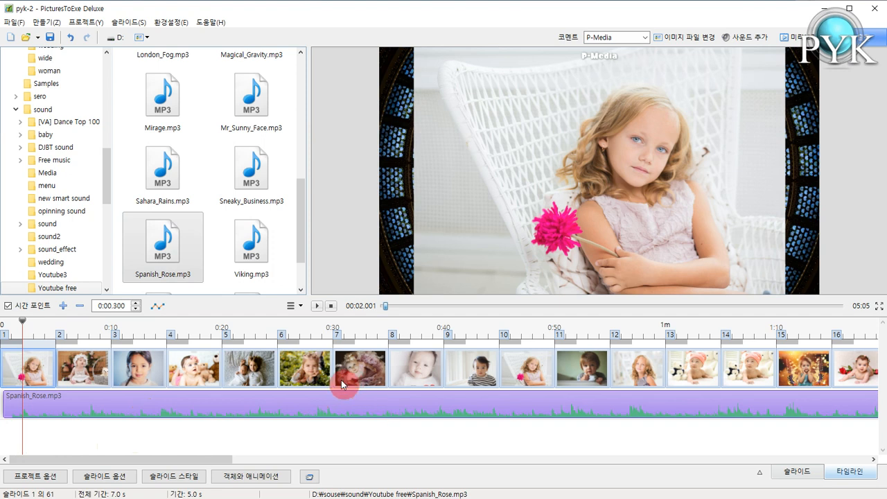
Examine the preference colours for normal (보통) and selected (선택됨) audio clips, and compare both states on the Spanish_Rose.mp3 clip
left_click(174, 25)
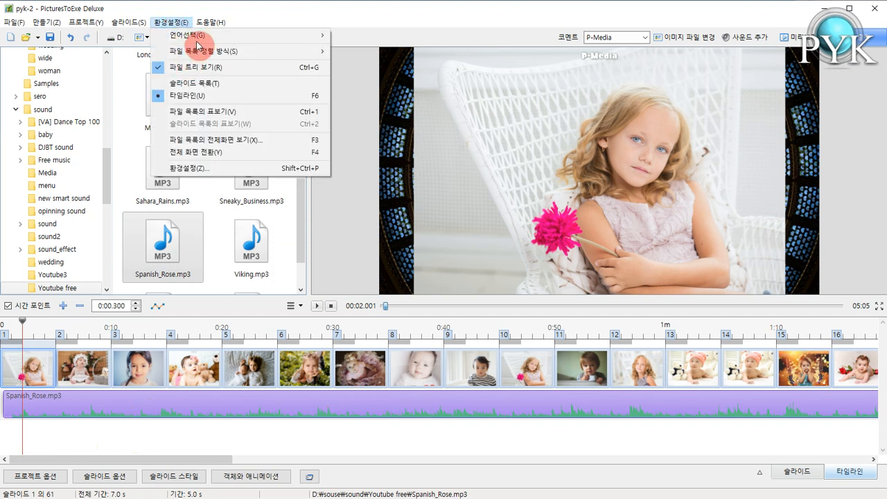
left_click(215, 171)
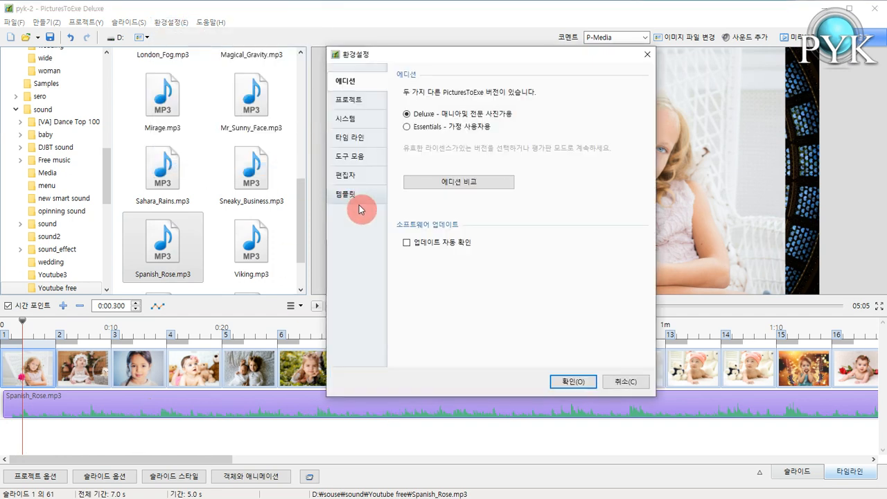
left_click(368, 138)
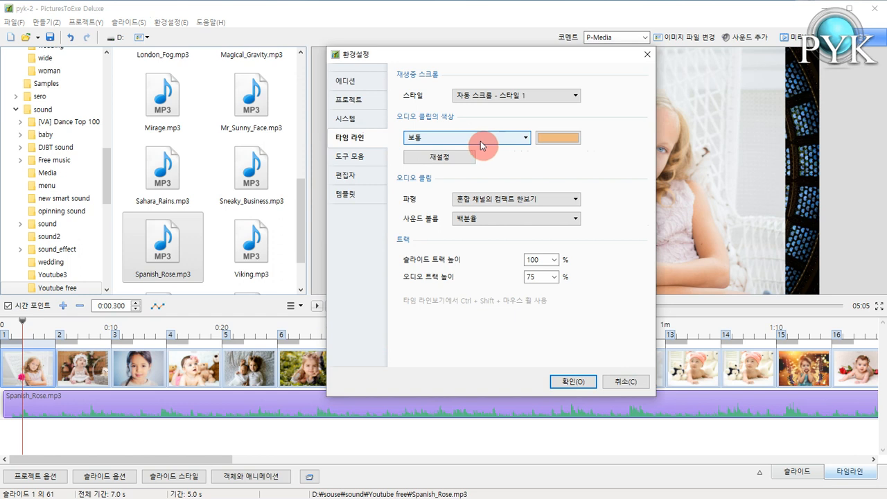
left_click(525, 138)
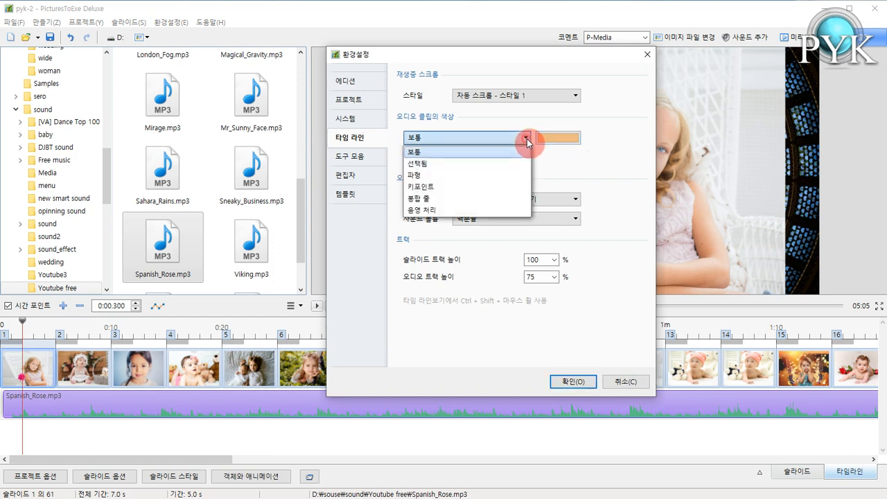
left_click(462, 165)
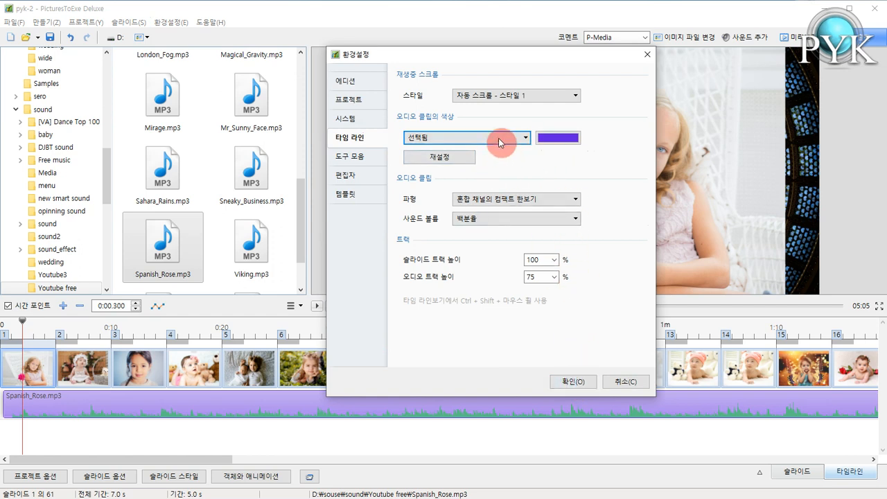
left_click(620, 381)
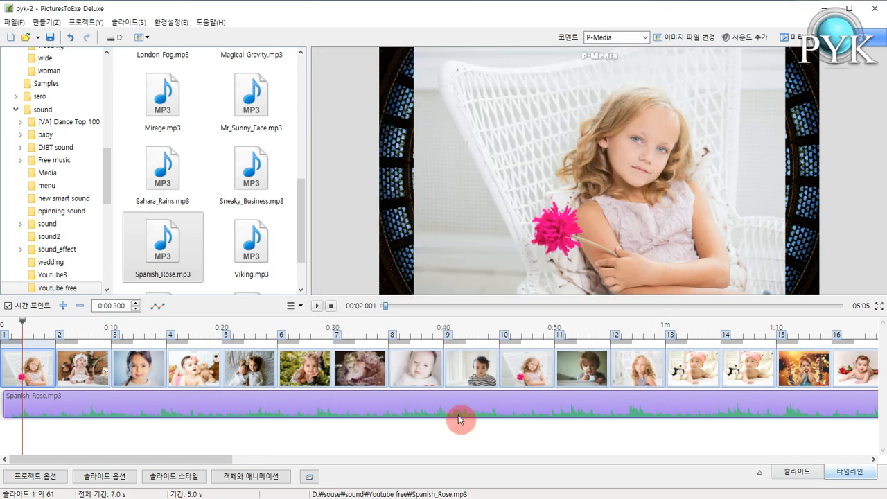
left_click(399, 444)
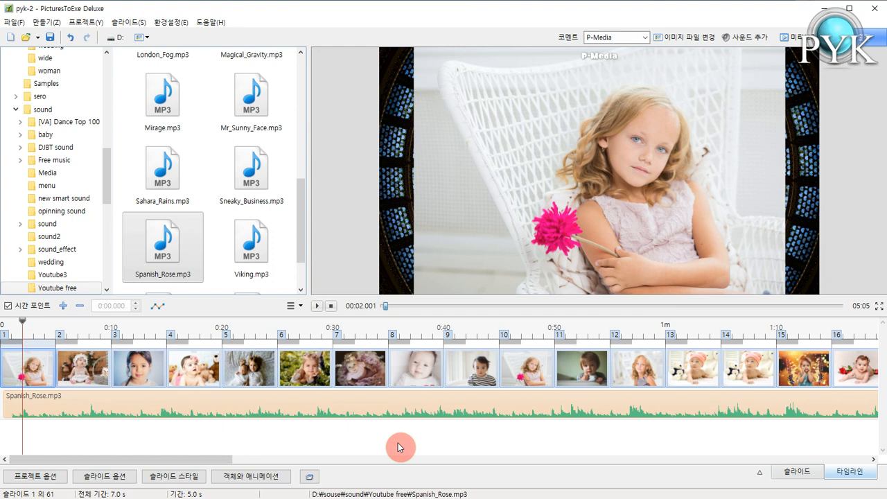
left_click(418, 408)
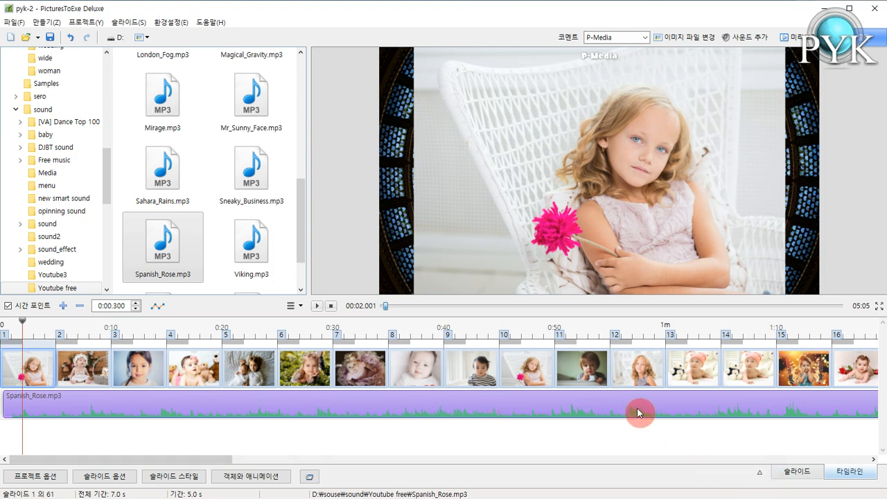
Add Sneaky_Business.mp3 after Spanish_Rose.mp3 on track 1 (트랙 1) in the project's music options
left_click(796, 472)
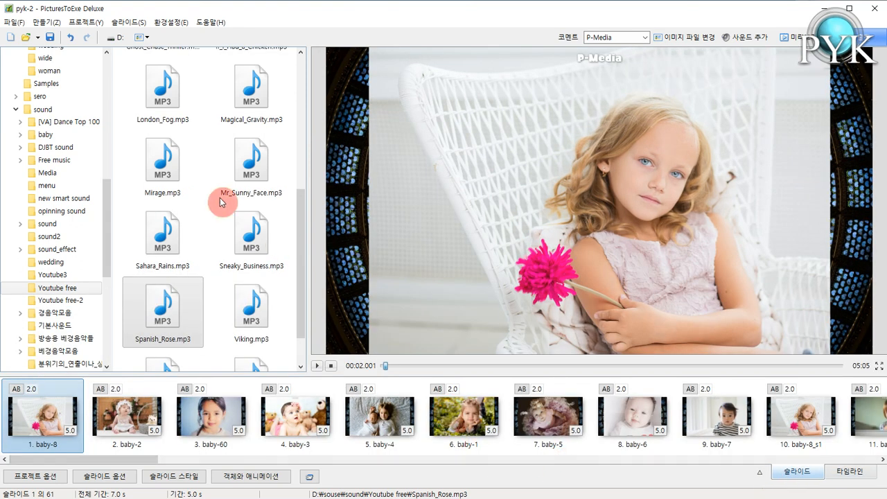
left_click(49, 477)
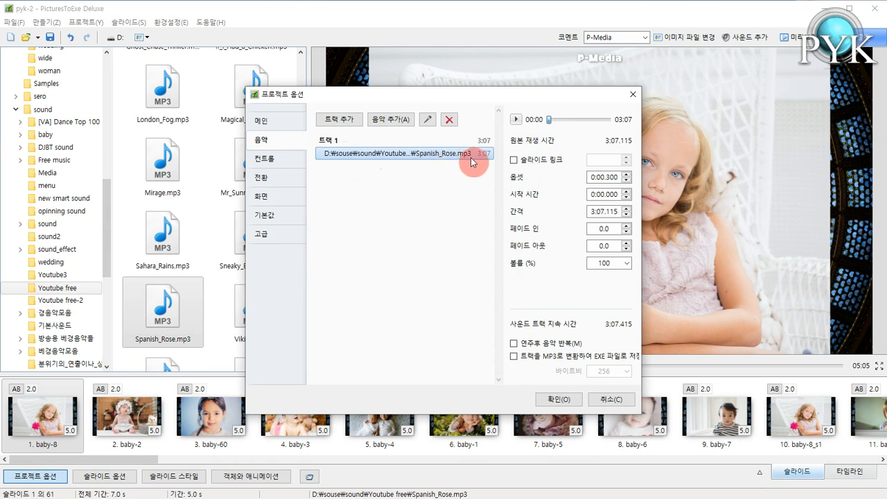
left_click(400, 121)
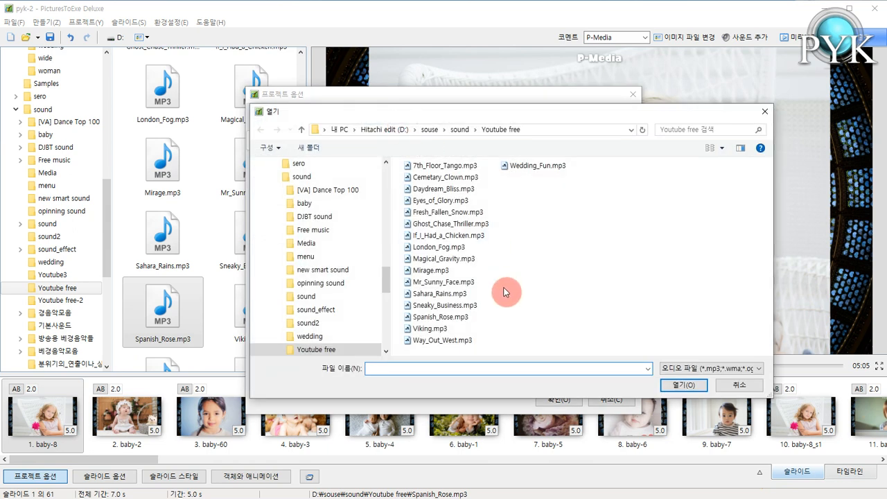
double_click(461, 306)
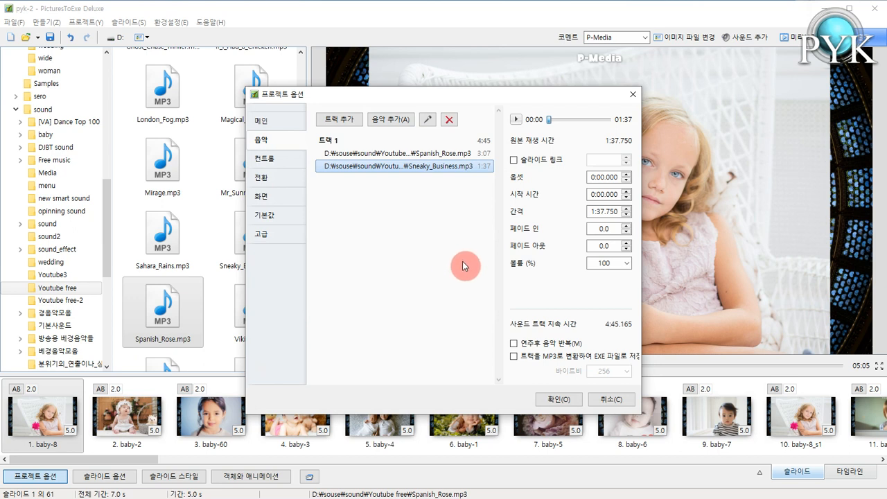
Set both the fade-in (페이드 인) and fade-out (페이드 아웃) of Sneaky_Business.mp3 to 3 seconds
left_click(611, 231)
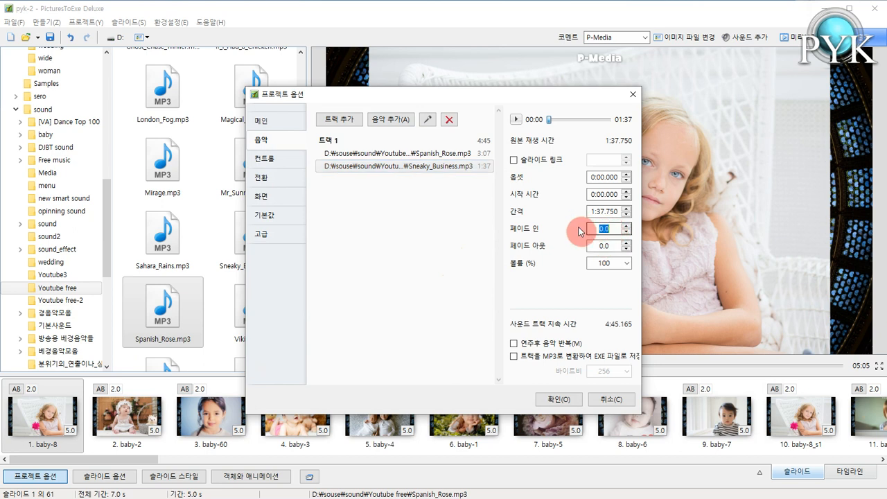
type("3")
left_click(613, 246)
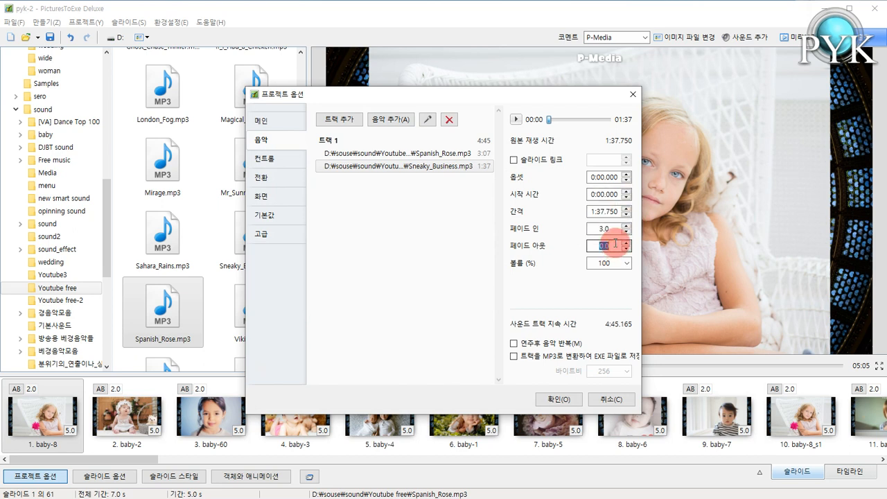
type("3")
left_click(615, 229)
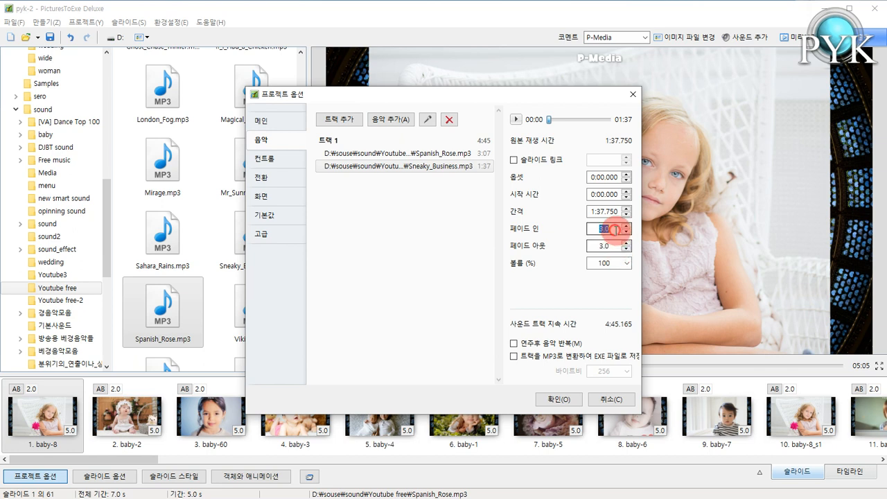
Set the volume of Sneaky_Business.mp3 to 92% and preview it, returning playback to the start
left_click(627, 264)
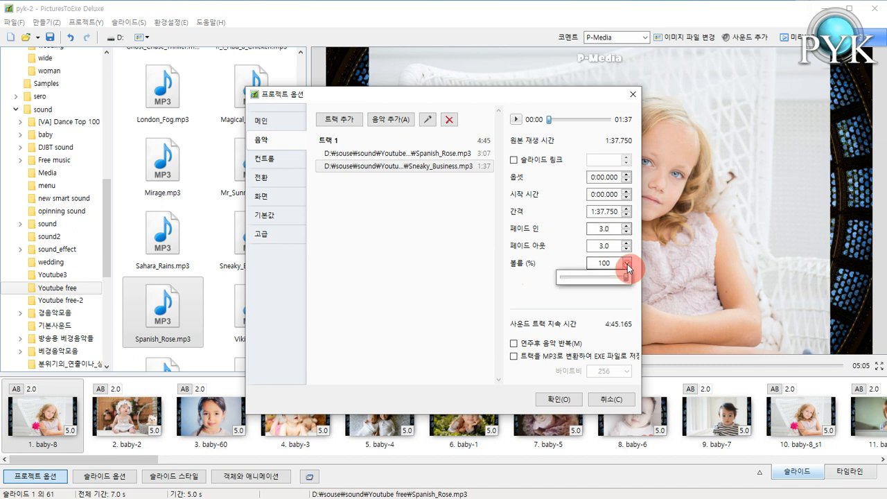
left_click_drag(628, 276, 622, 282)
left_click(617, 305)
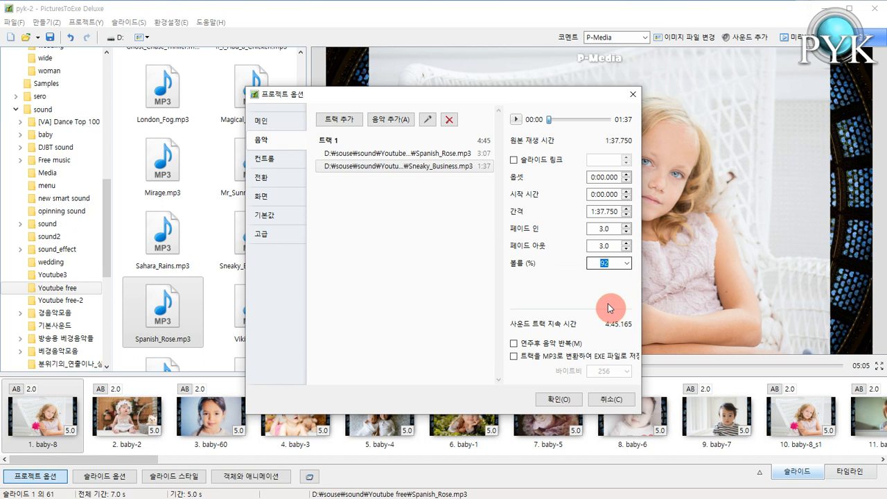
left_click(517, 120)
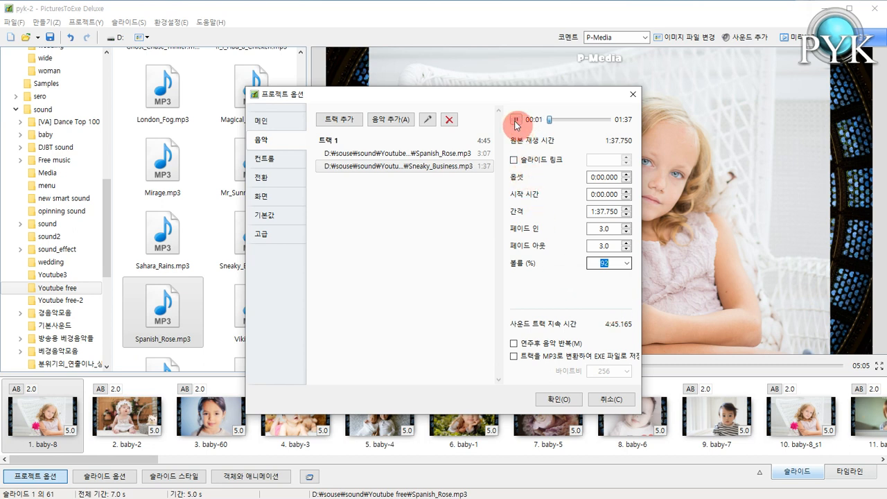
left_click(516, 121)
left_click_drag(552, 120, 514, 121)
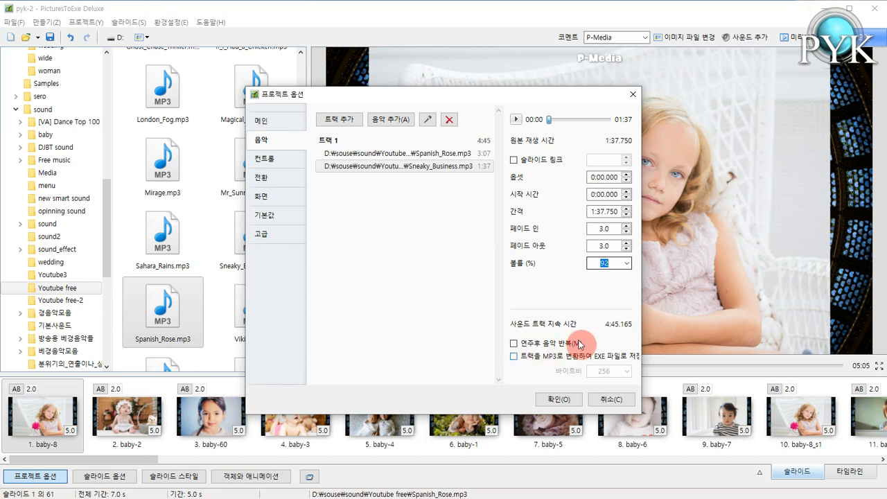
Enable converting the tracks to MP3 for saving in the EXE file, and review the project's control options (컨트롤)
left_click(517, 357)
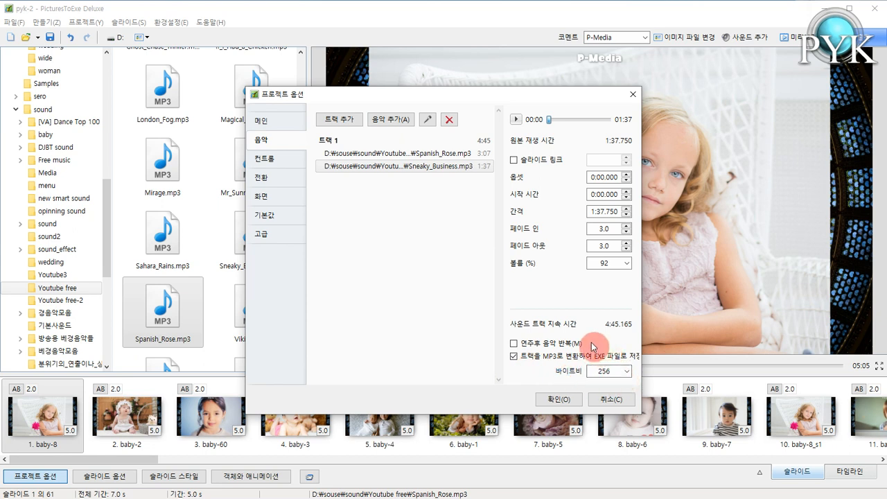
left_click(276, 159)
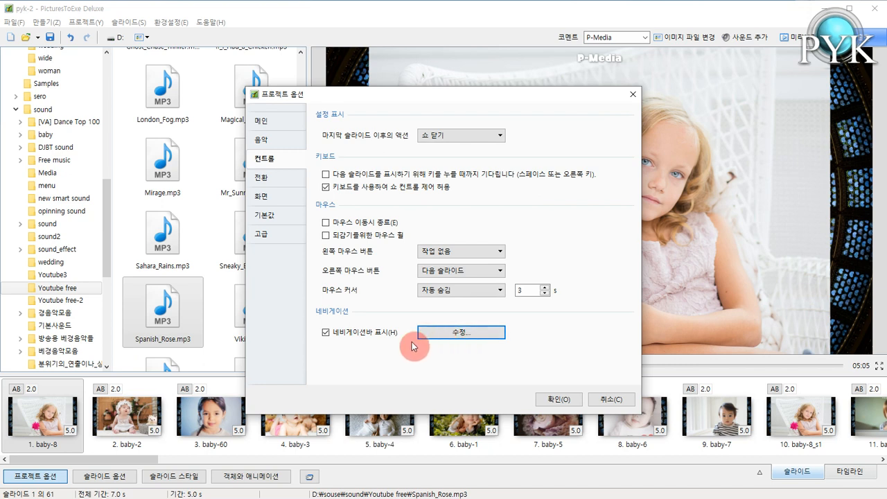
Enable all standard (표준 전환), 3D (3D 전환) and advanced (고급) effects in the project's global transitions
left_click(277, 179)
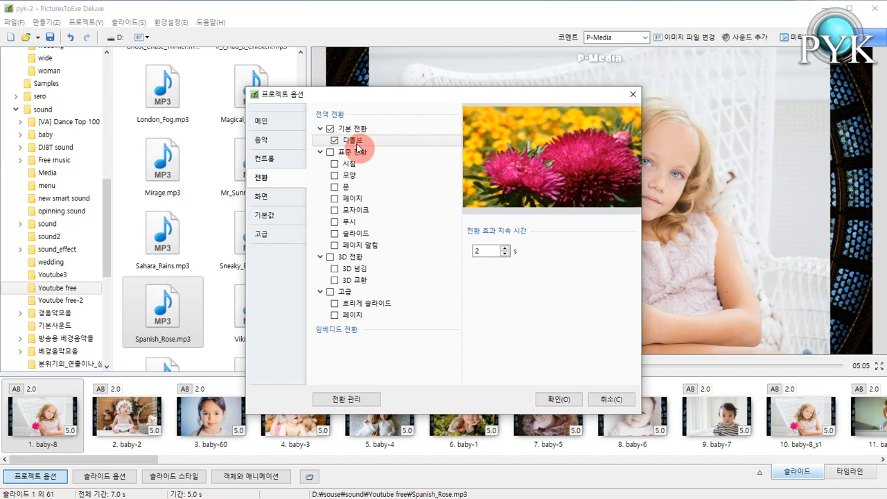
left_click(487, 253)
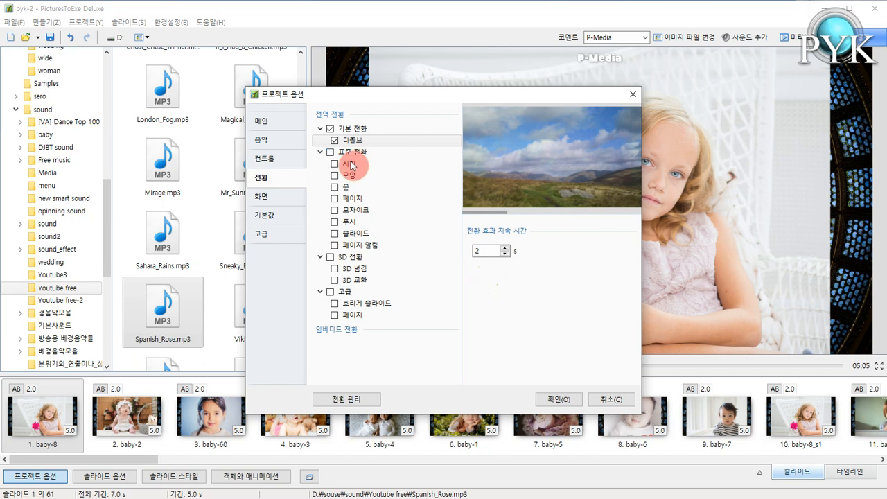
left_click(331, 154)
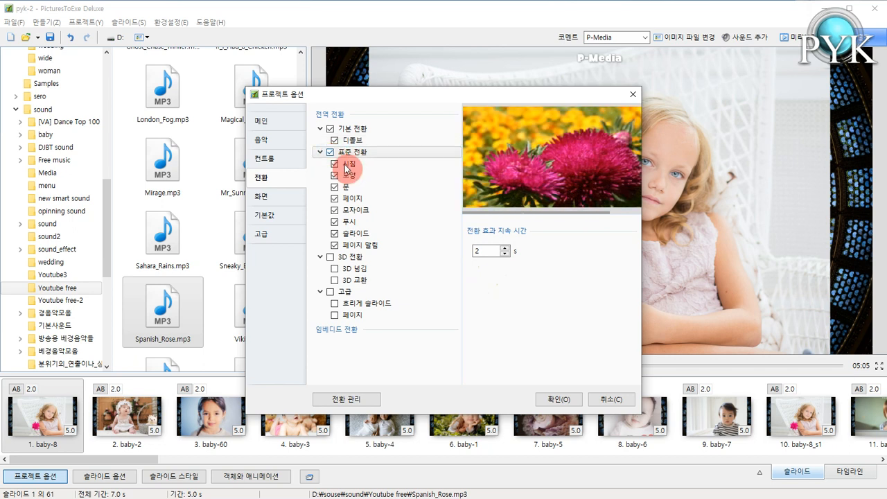
left_click(348, 166)
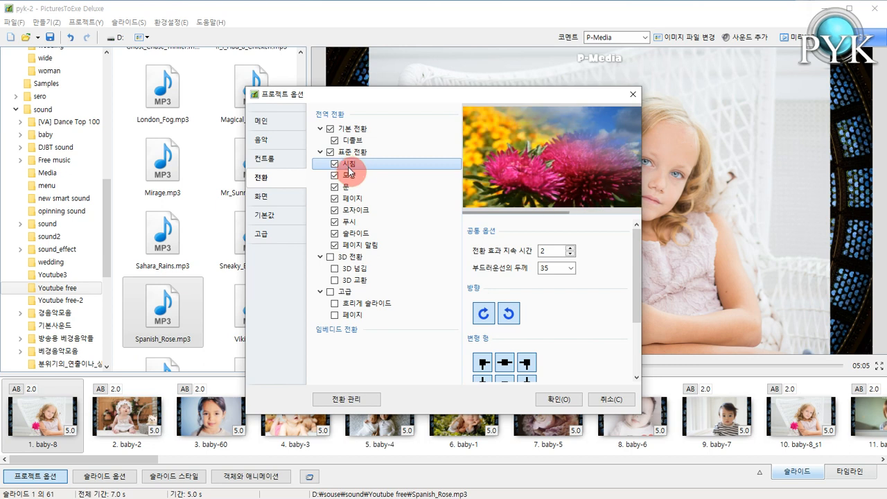
left_click(352, 177)
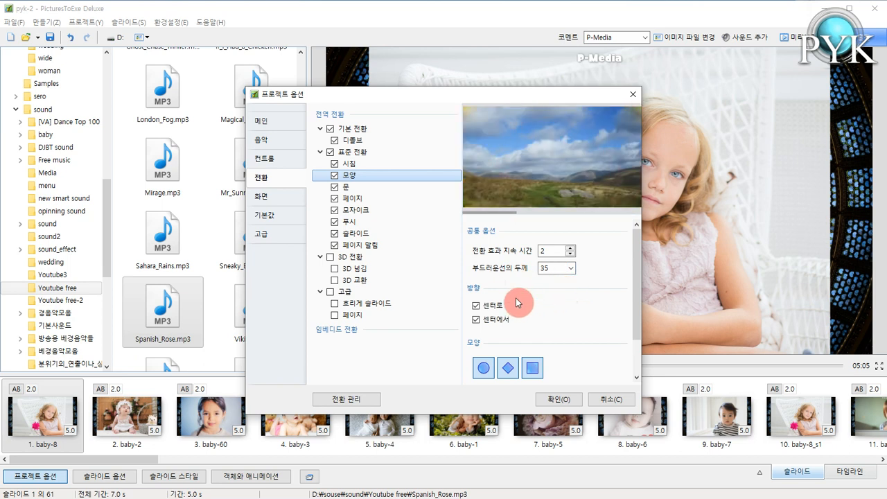
left_click(331, 258)
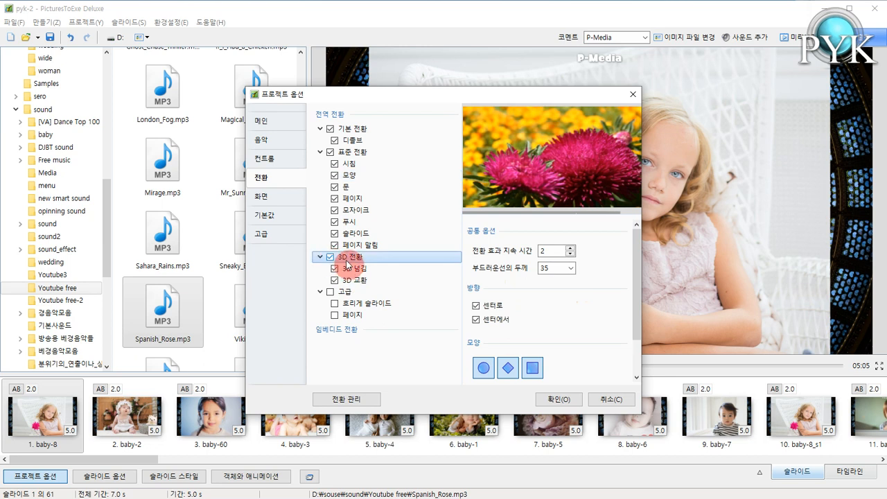
left_click(331, 292)
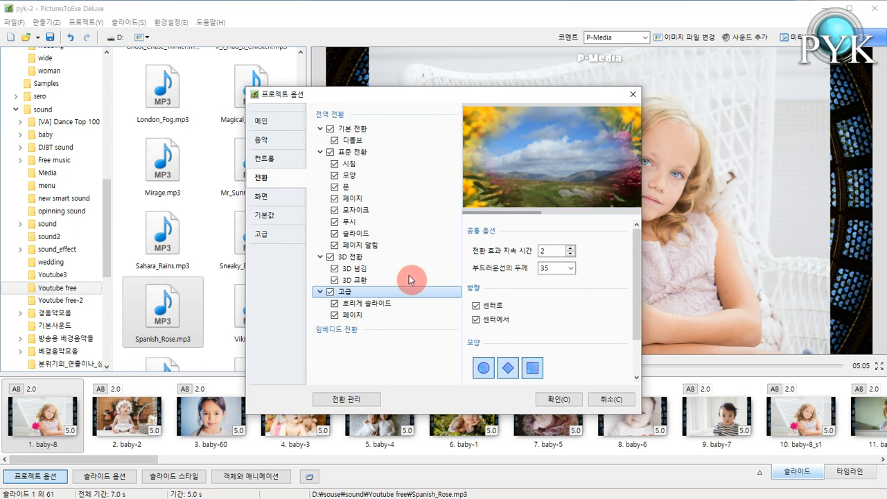
Choose full screen (전체화면) as the display mode in the project's screen options
left_click(281, 196)
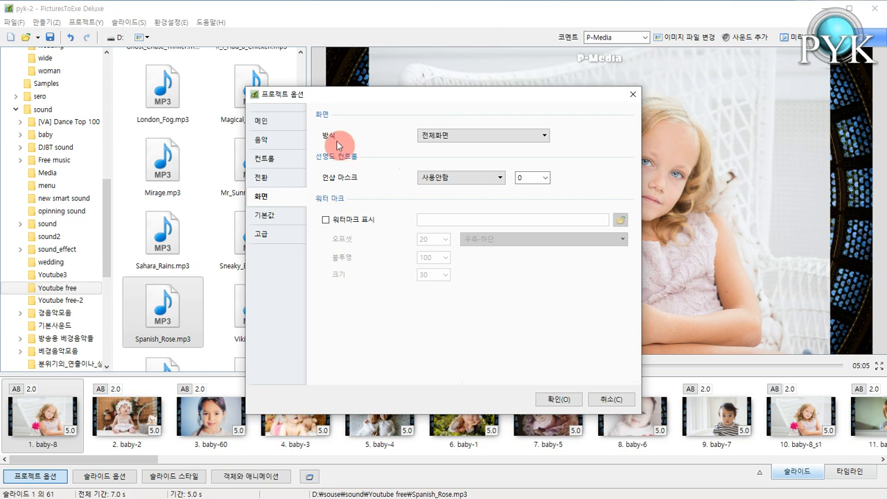
left_click(466, 143)
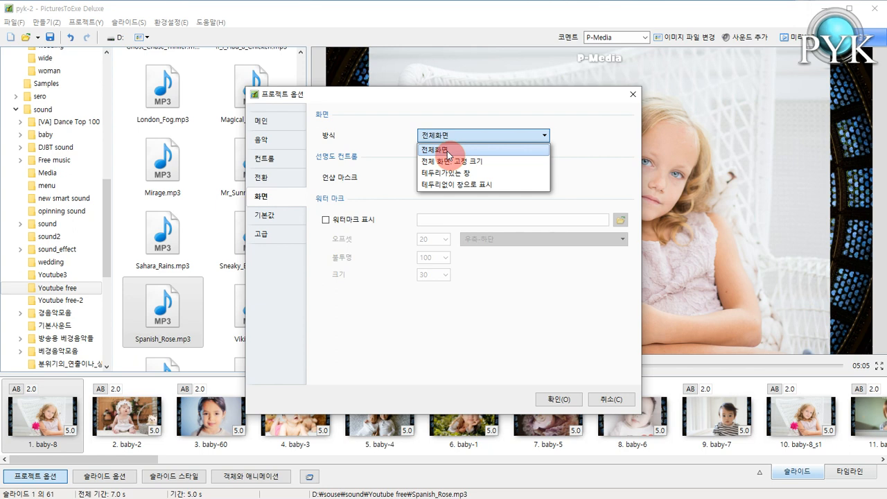
left_click(447, 151)
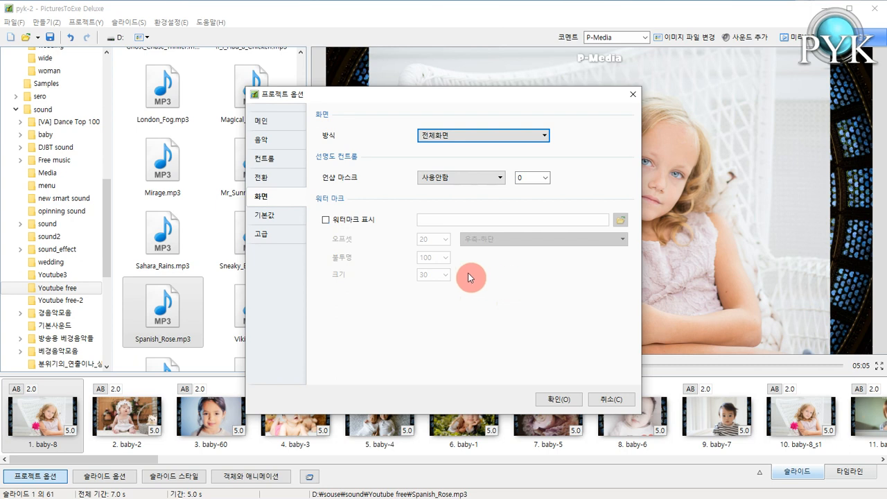
Enable the project watermark (워터마크 표시) using pyk media21.png from the new logo folder, position it 우측-상단, and apply the options
left_click(325, 222)
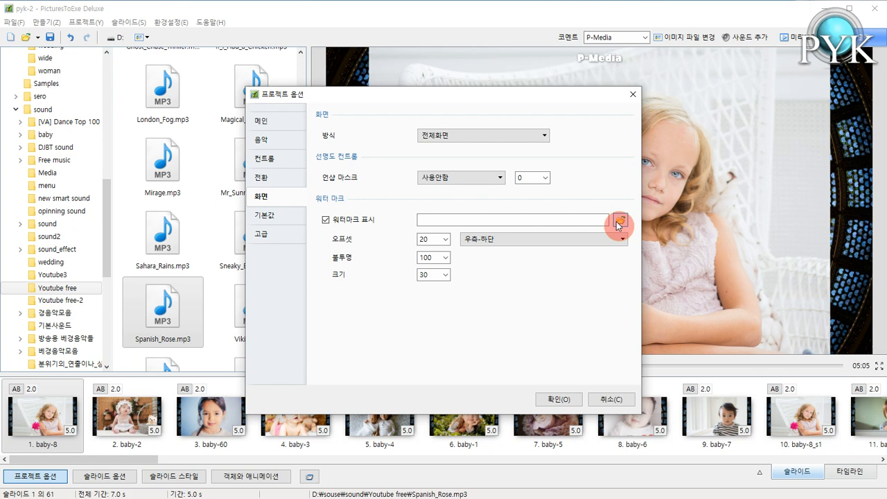
left_click(618, 221)
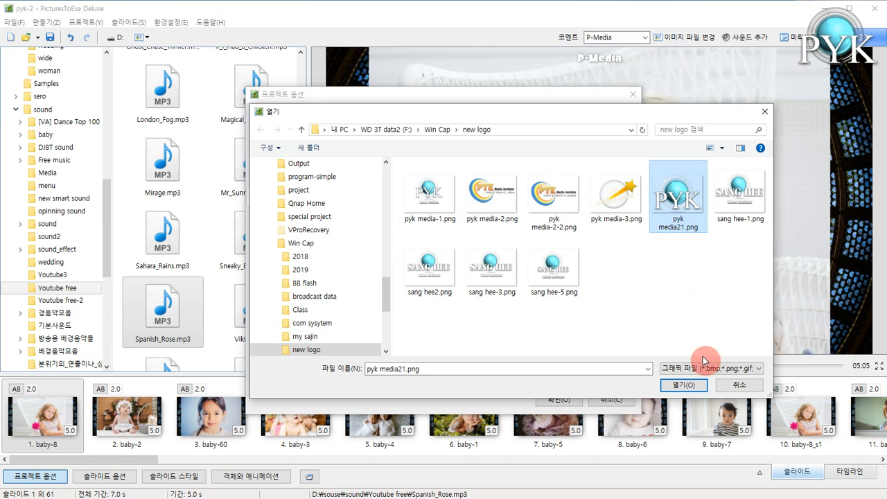
left_click(682, 386)
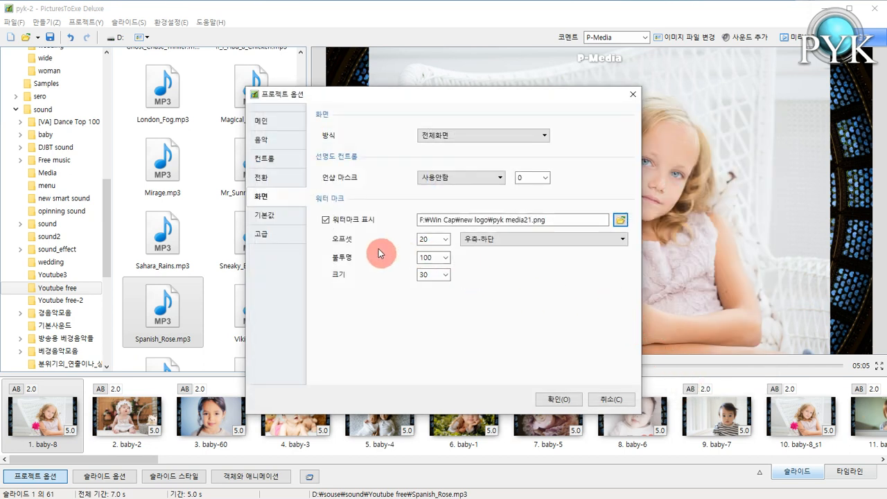
left_click(589, 239)
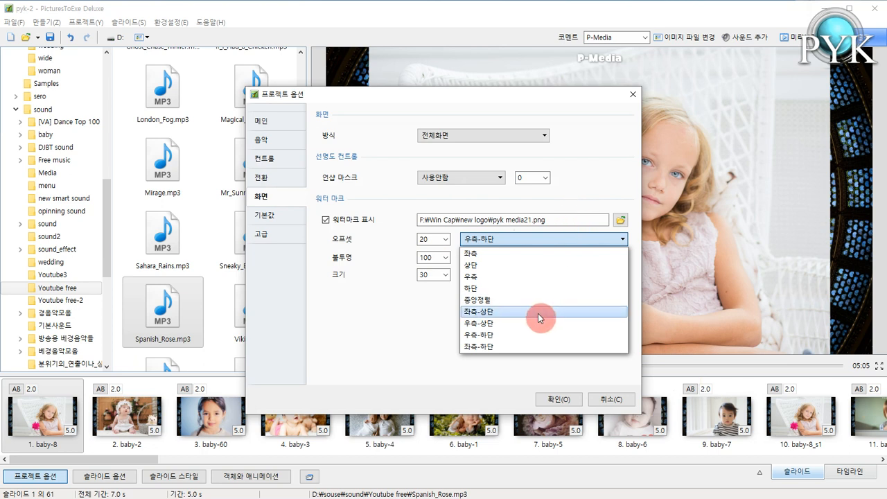
left_click(502, 323)
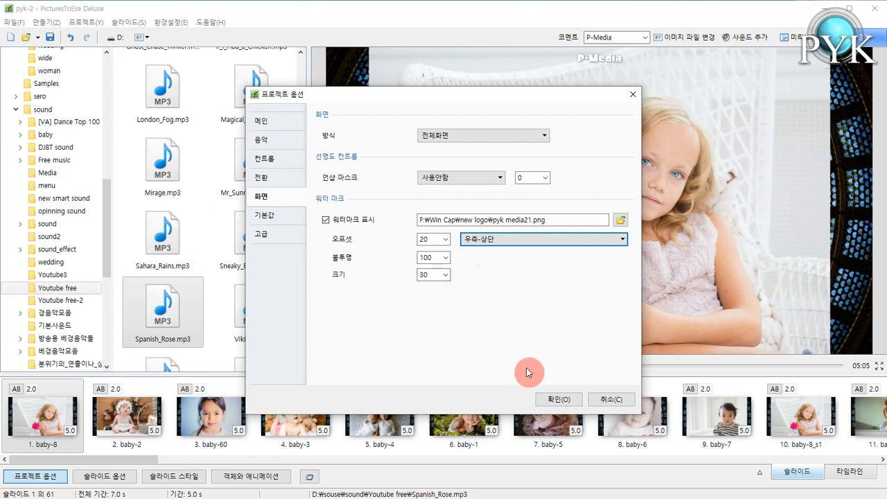
left_click(555, 398)
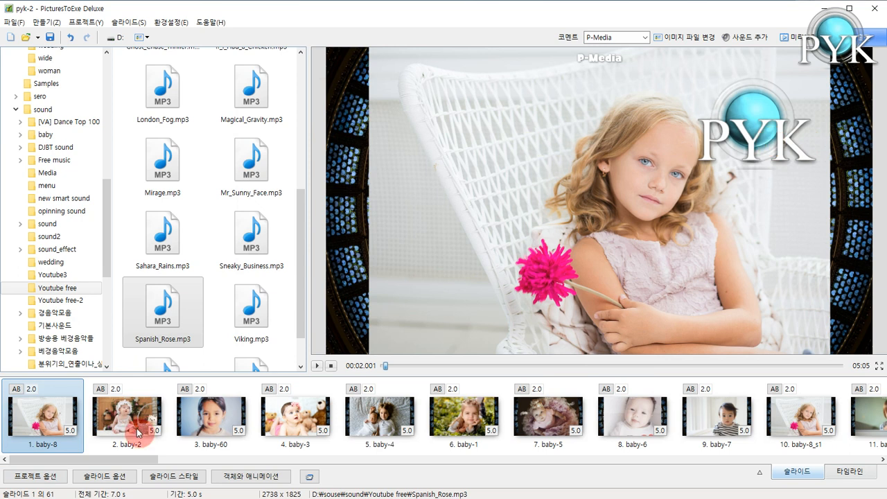
Reopen the project options and set the watermark's size (크기) to 15.6 and its opacity (불투명) to 61
left_click(55, 475)
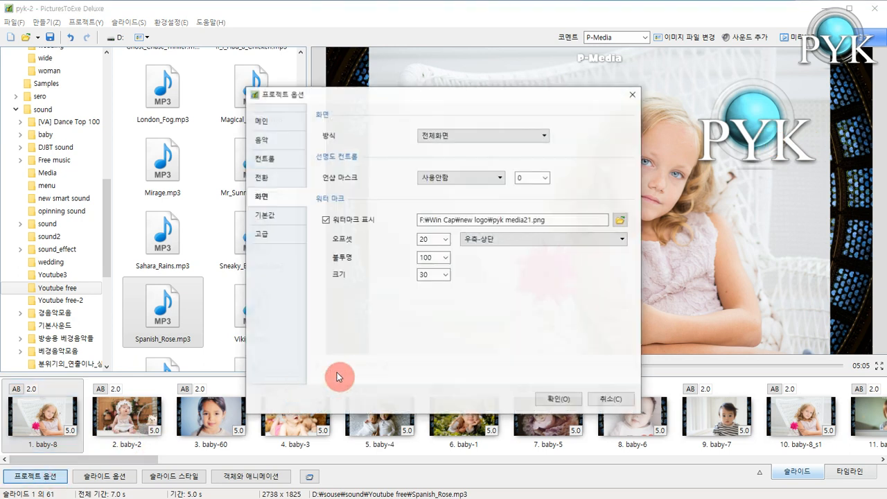
left_click(447, 275)
left_click_drag(401, 288, 390, 291)
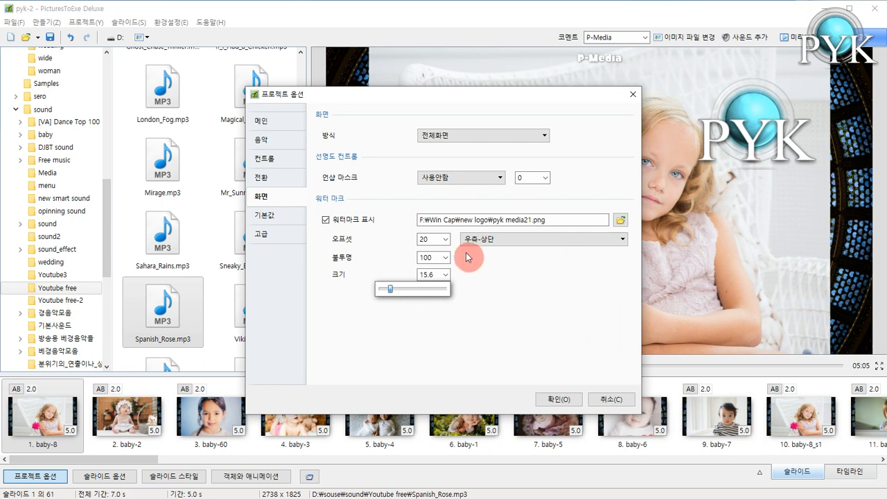
left_click(447, 258)
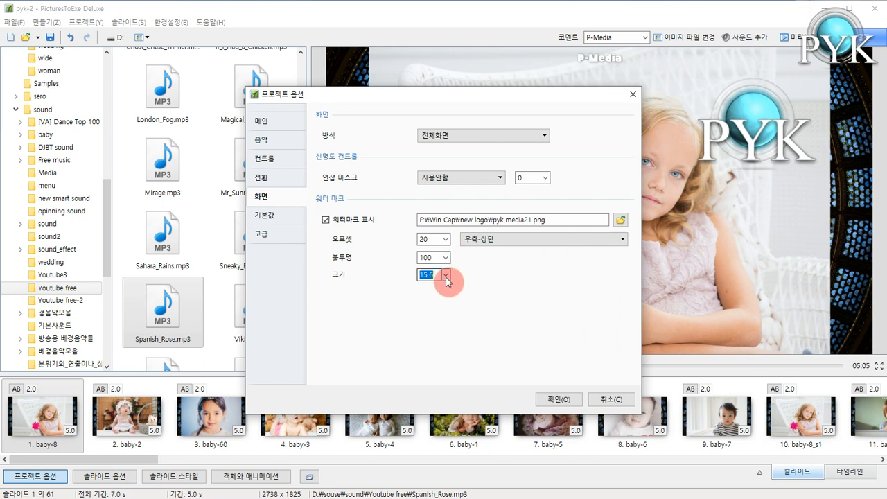
left_click(446, 274)
left_click_drag(438, 274, 420, 273)
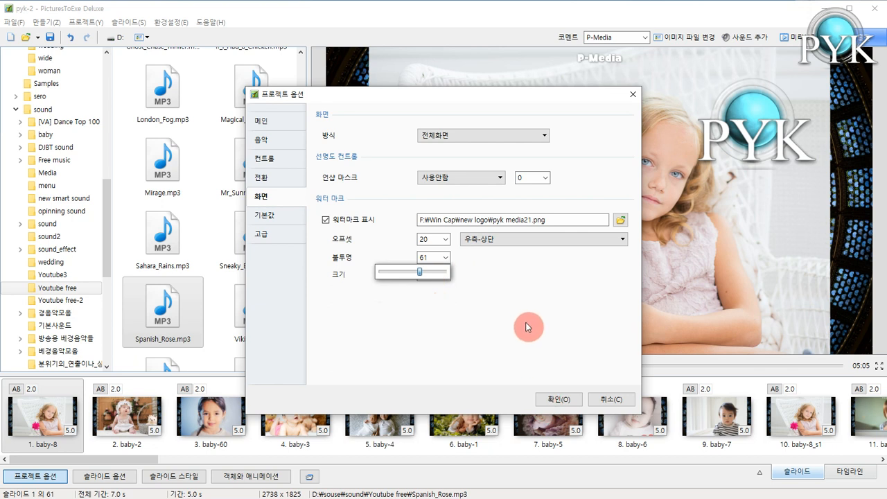
left_click(450, 250)
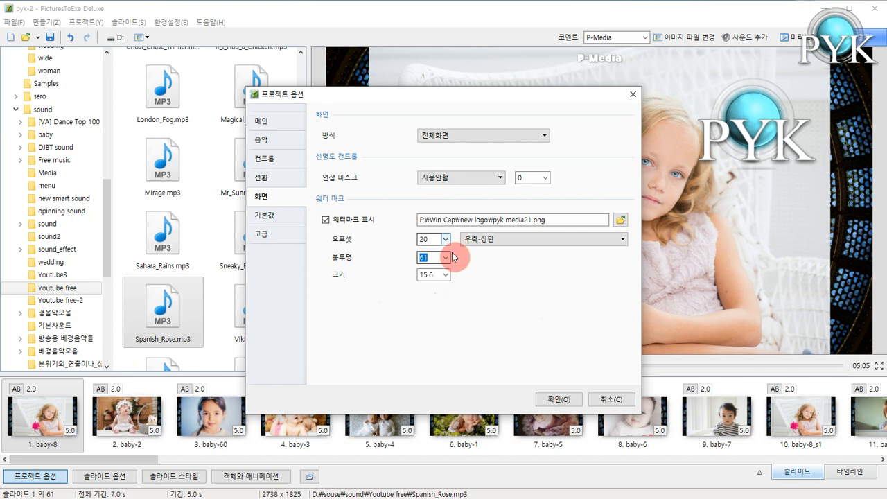
Set the watermark's offset (오프셋) to 13 and apply the project options
left_click(446, 240)
left_click_drag(393, 255, 391, 255)
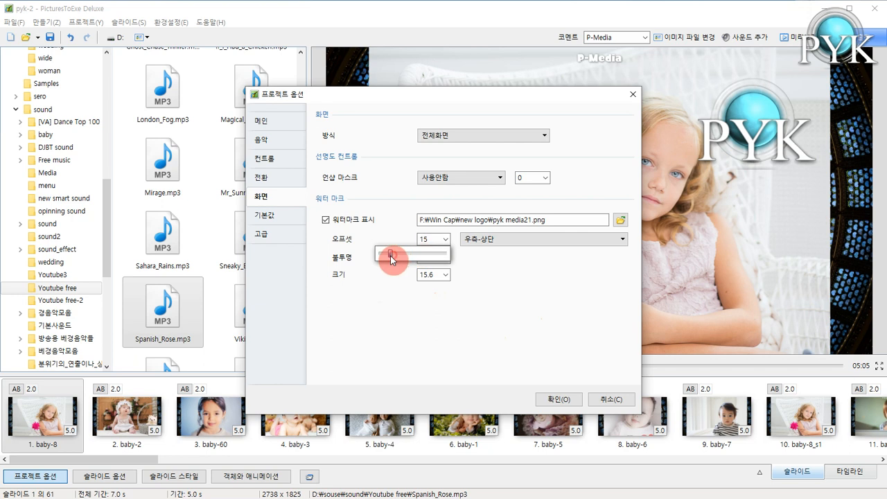
left_click(553, 394)
left_click(555, 398)
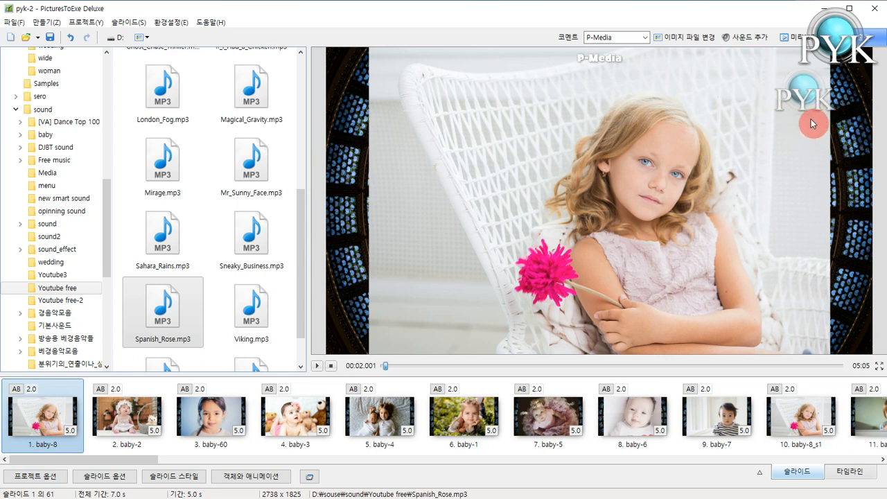
Turn off the watermark display in the project options and delete the default text comment P-Media for new slides (기본값)
left_click(42, 477)
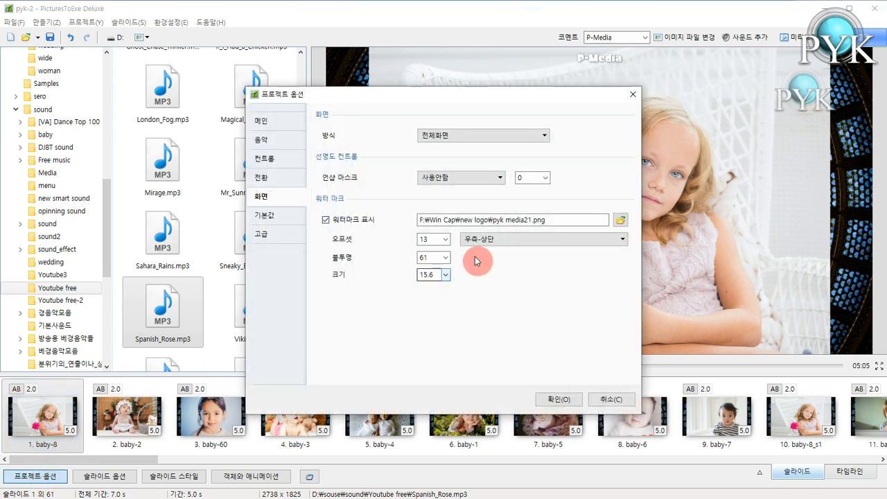
left_click(326, 220)
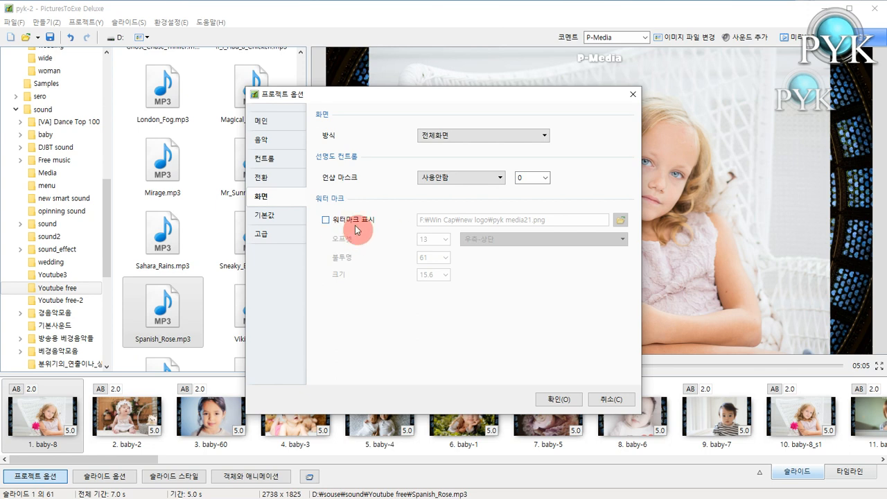
left_click(281, 216)
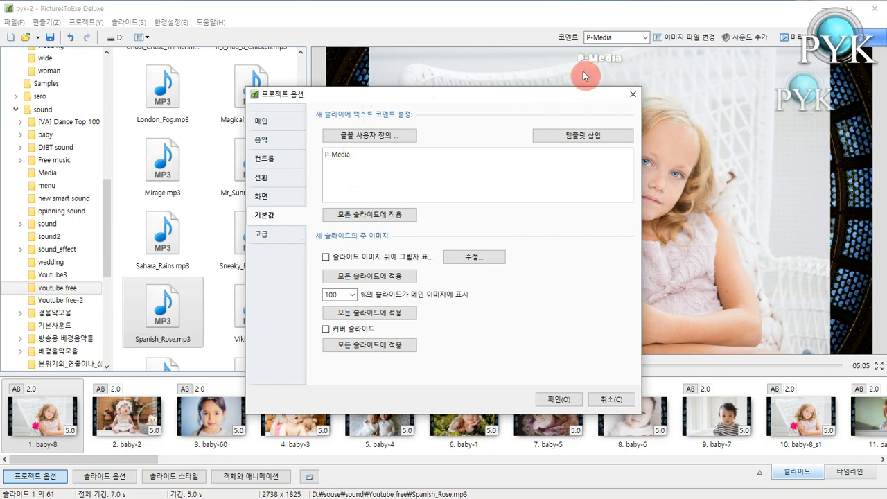
left_click_drag(402, 164, 296, 150)
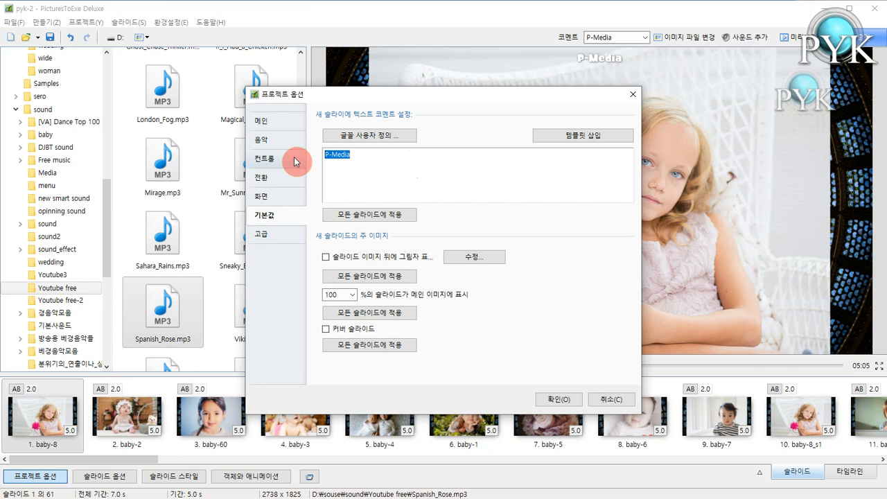
key("Delete")
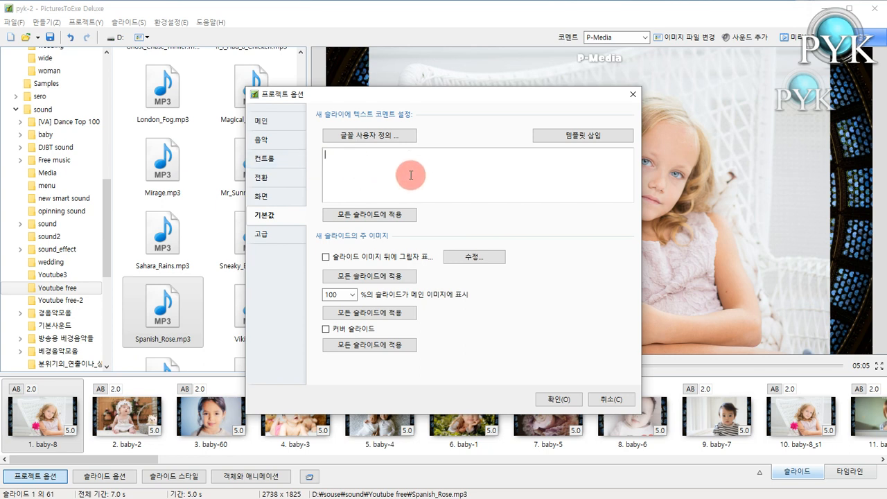
Try enabling the password check (비밀번호 확인) in the project's advanced options (고급), and turn it back off
left_click(282, 237)
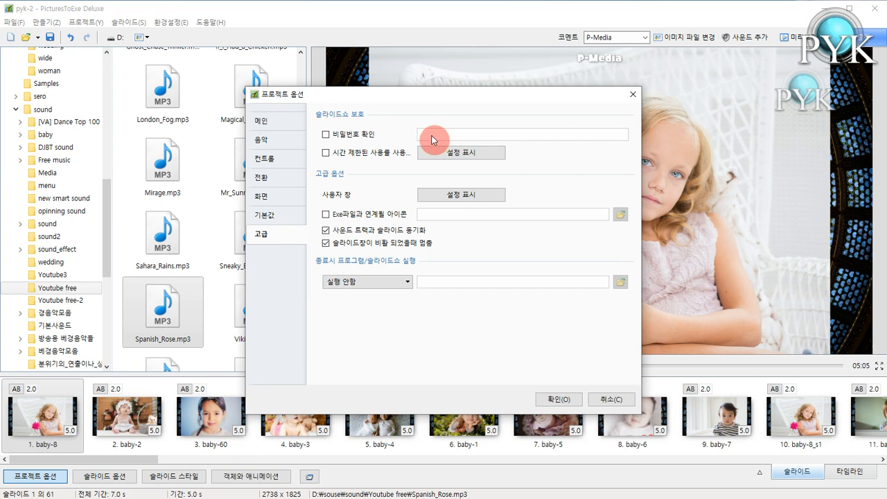
left_click(326, 135)
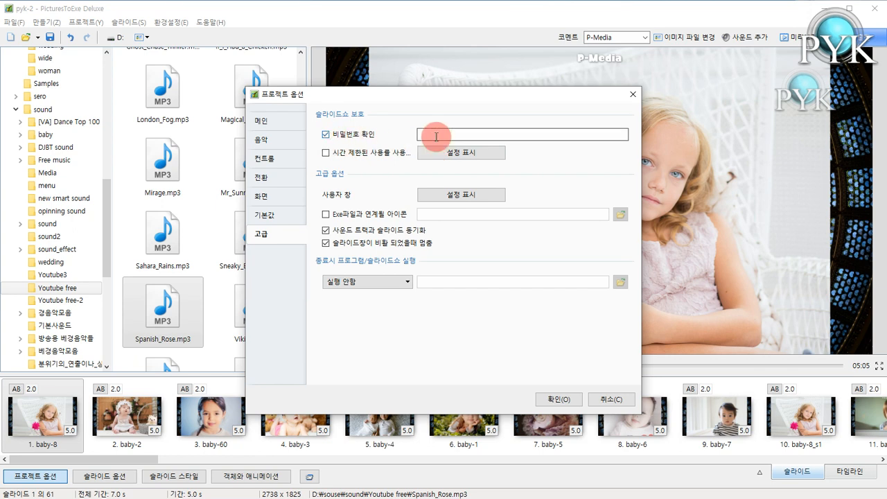
left_click(326, 134)
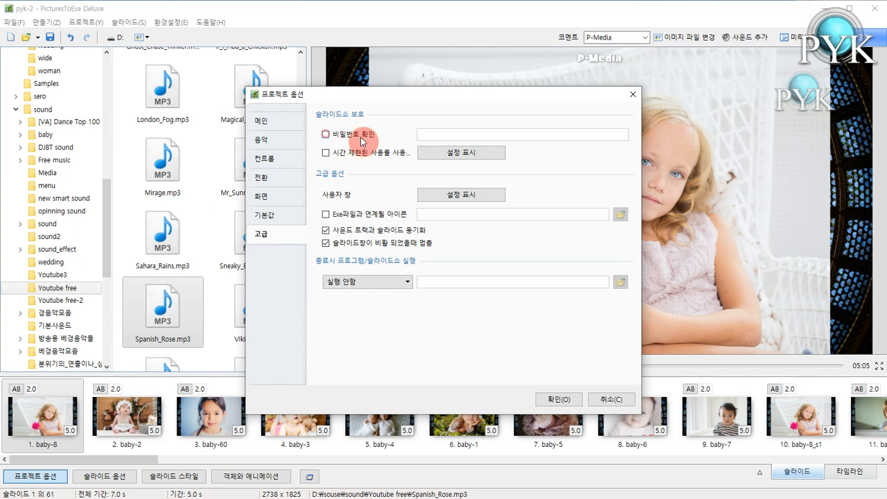